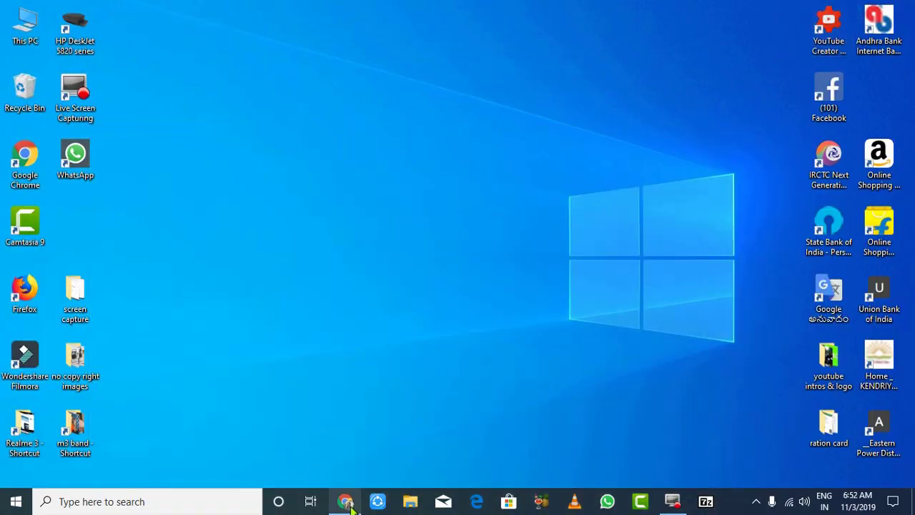
Step: Search Google for 'spandana' and open the Spandana Online Citizen Login page
left_click(345, 501)
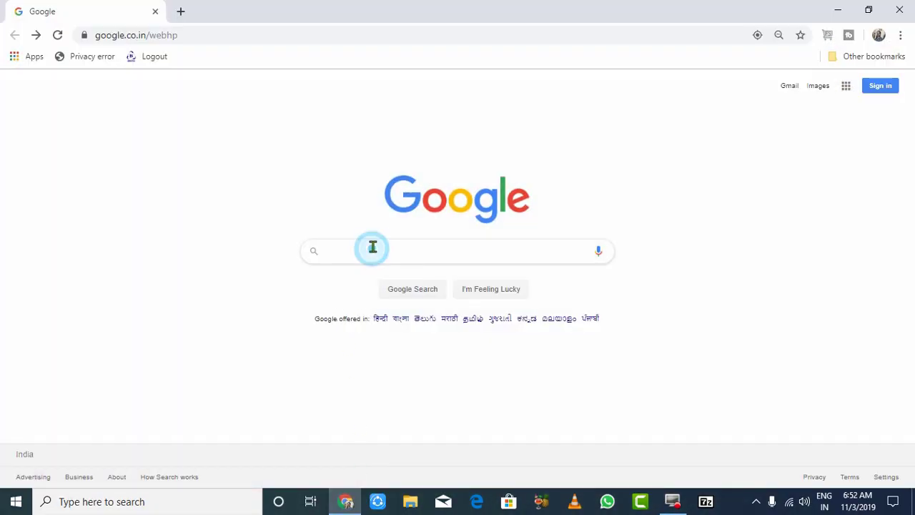
left_click(372, 248)
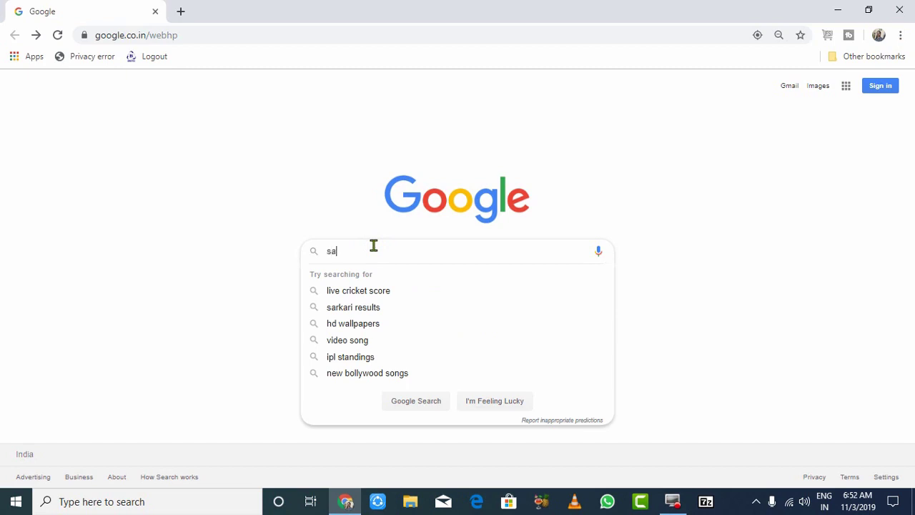
key("BackSpace")
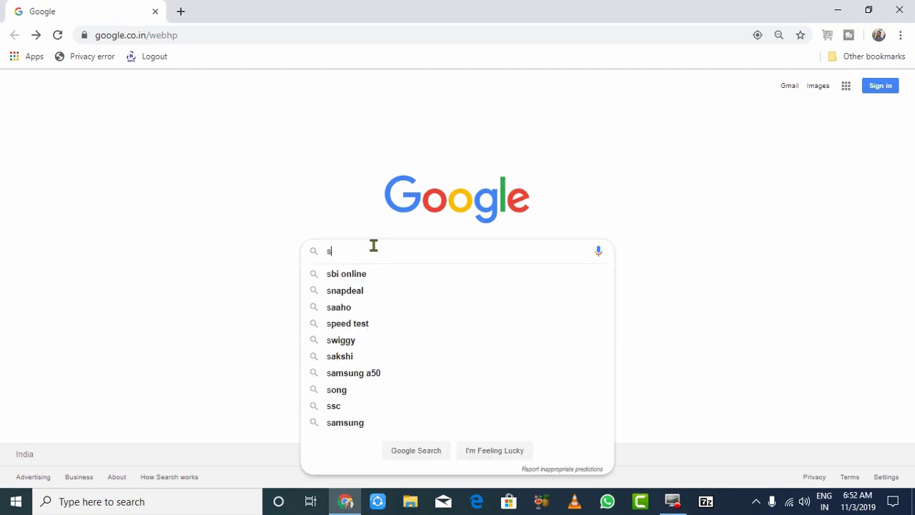
type("panda")
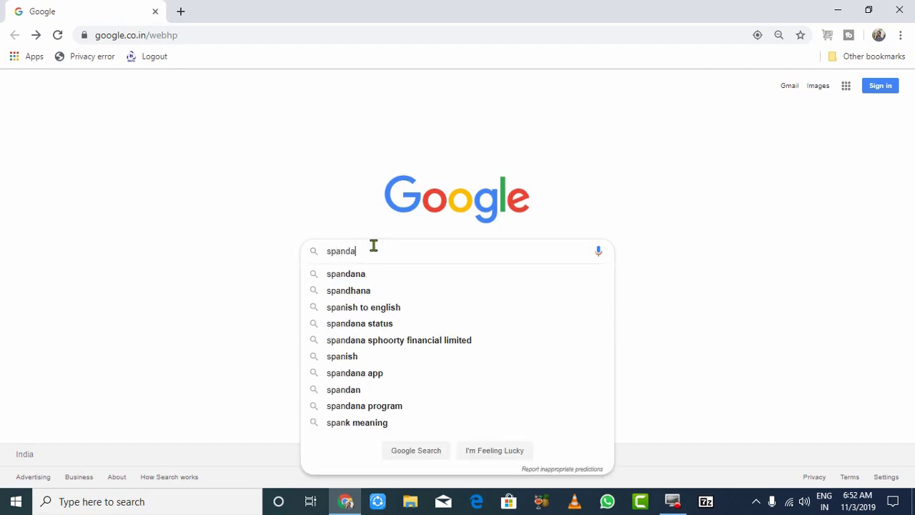
left_click(357, 274)
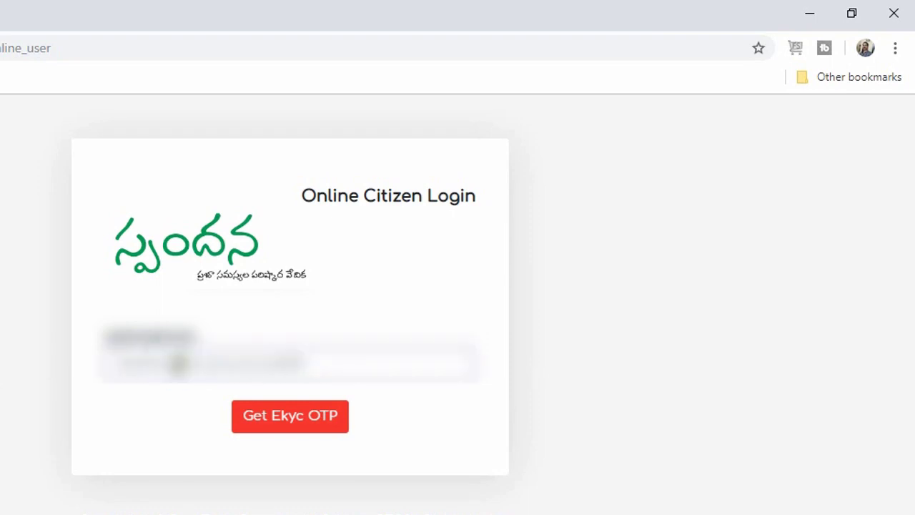
Step: Enter the Aadhaar number, request the eKYC OTP, and type in the received code
type("2")
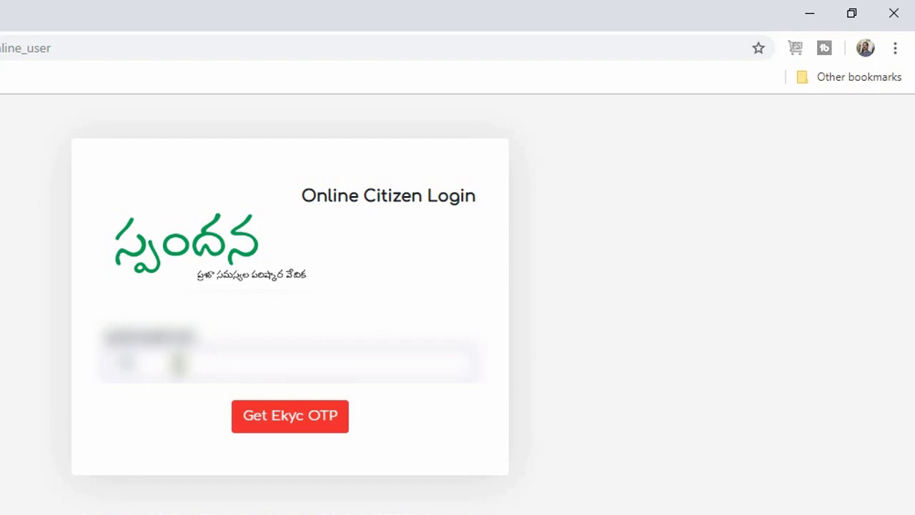
left_click(293, 415)
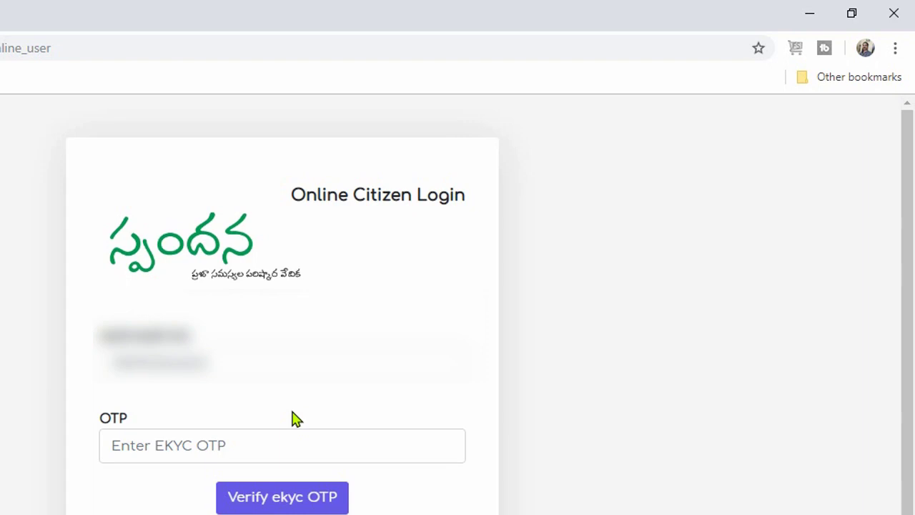
left_click(168, 451)
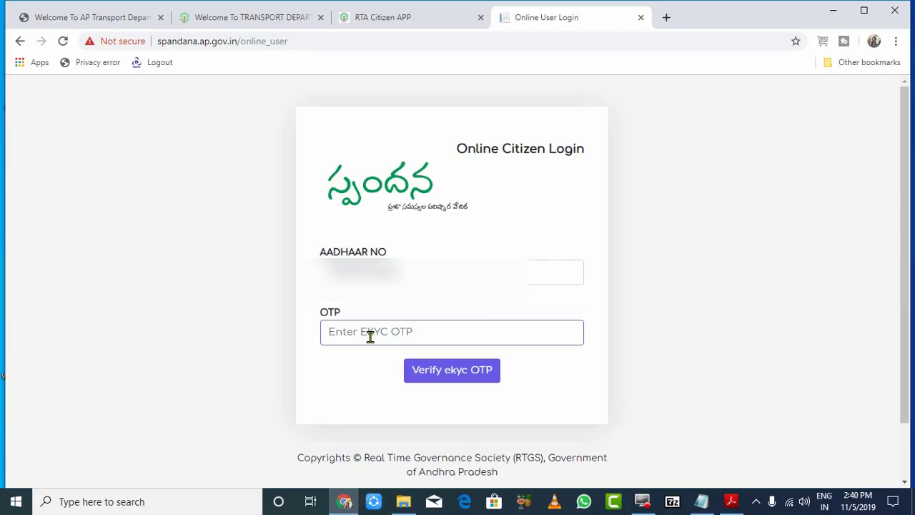
Step: Verify the OTP to log in, then open grievance registration with the applicant's details loaded
left_click(458, 377)
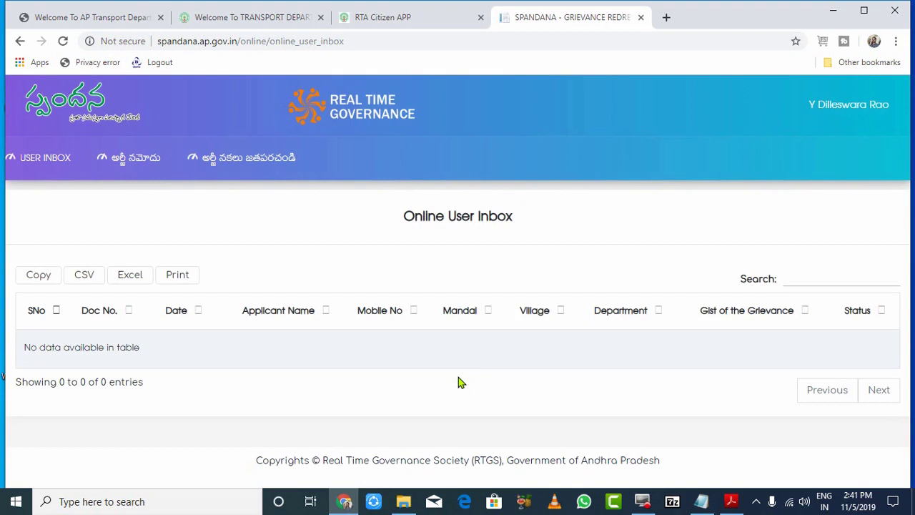
left_click(123, 163)
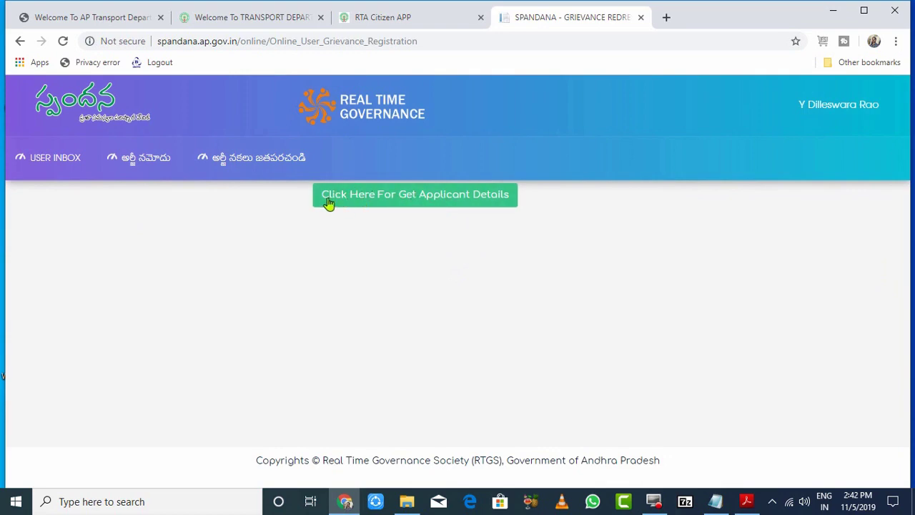
left_click(407, 197)
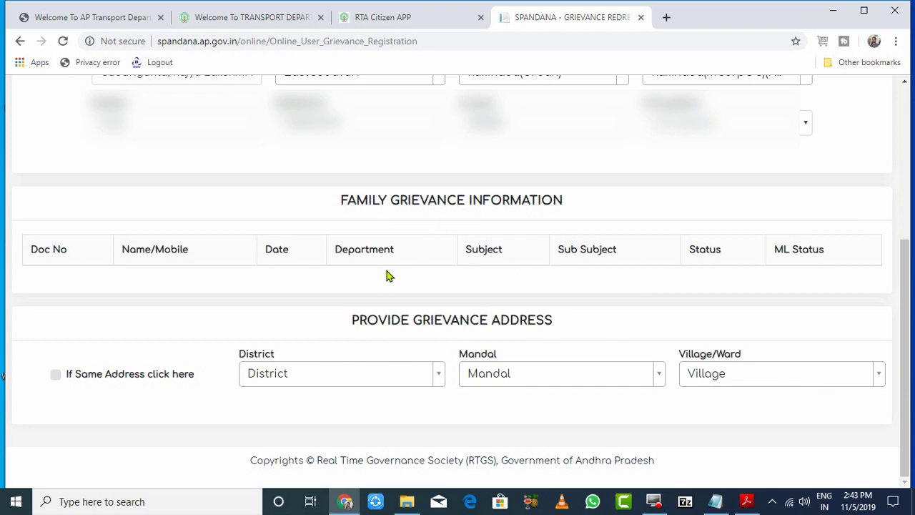
Step: Set the grievance address district to EAST GODAVARI
left_click(439, 374)
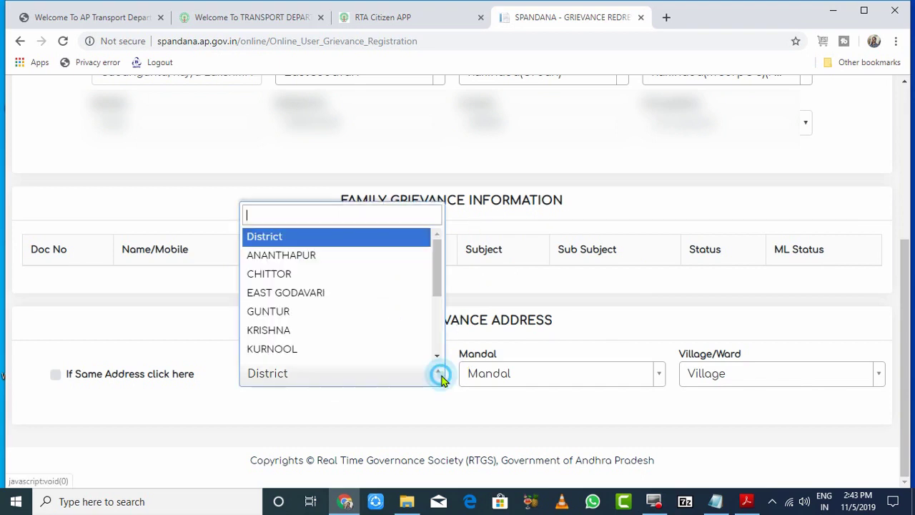
left_click(193, 397)
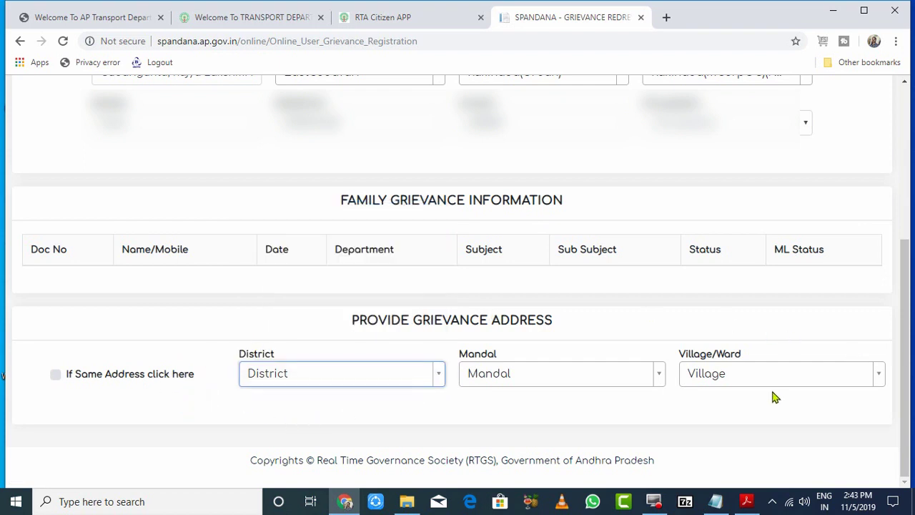
left_click_drag(903, 322, 903, 187)
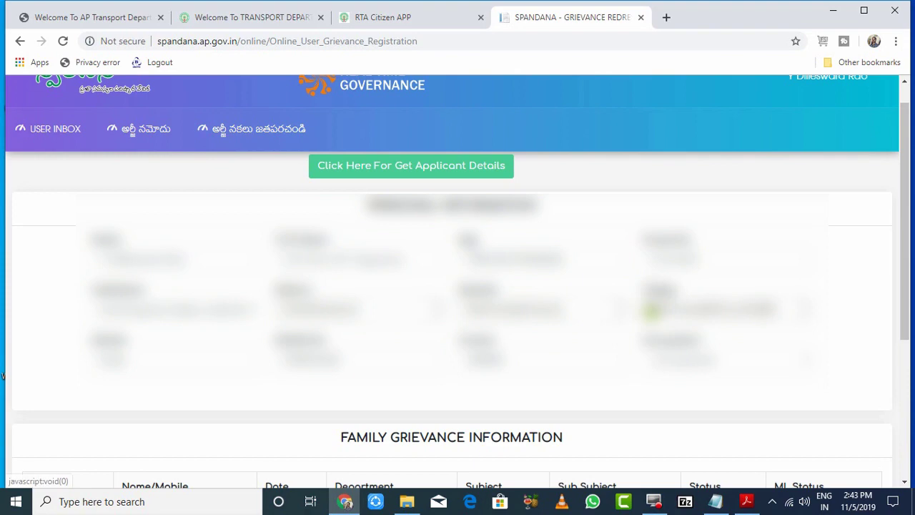
left_click_drag(903, 266, 904, 398)
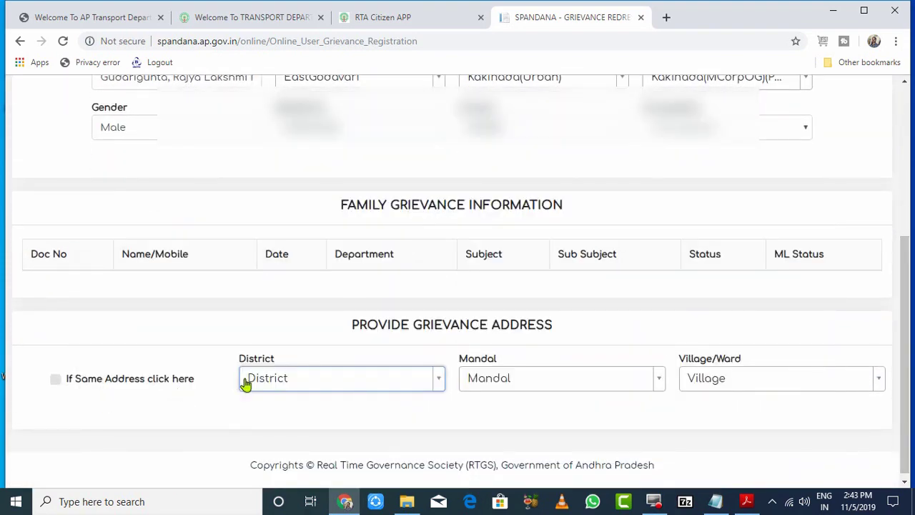
left_click(436, 379)
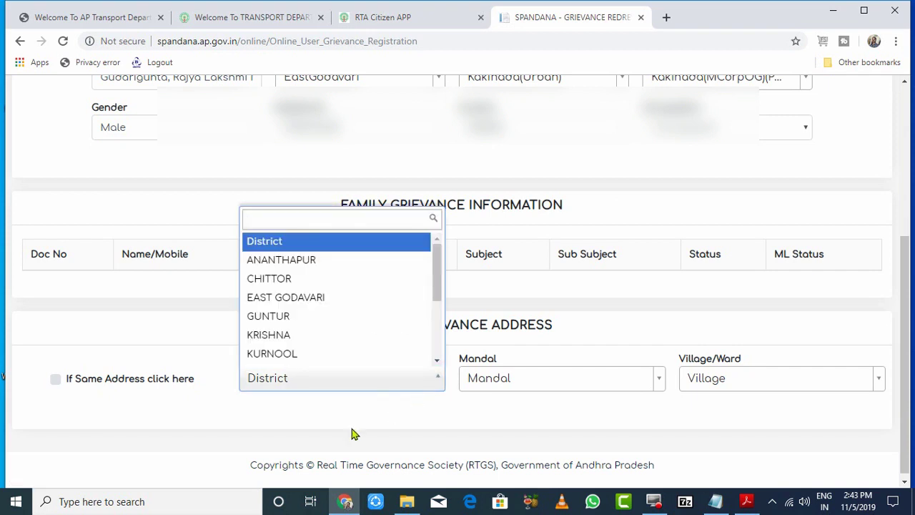
left_click(341, 411)
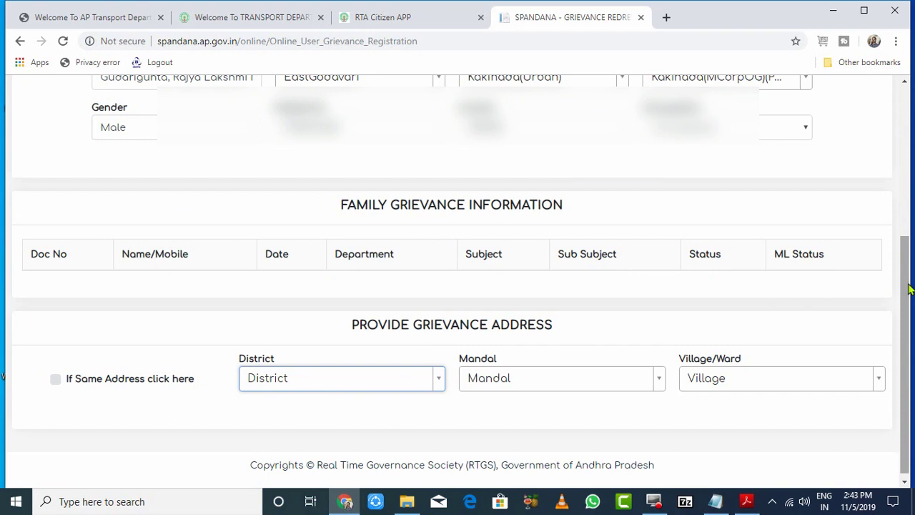
left_click_drag(904, 286, 904, 289)
left_click(440, 376)
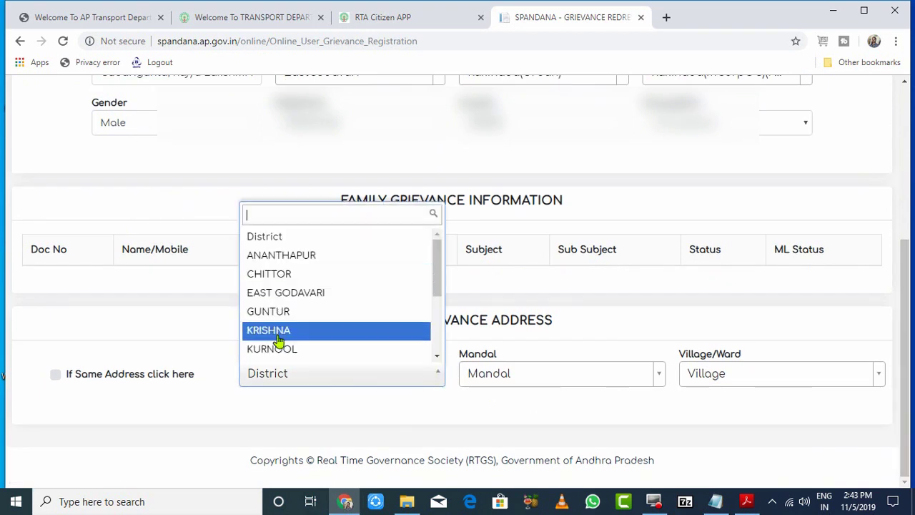
left_click(266, 298)
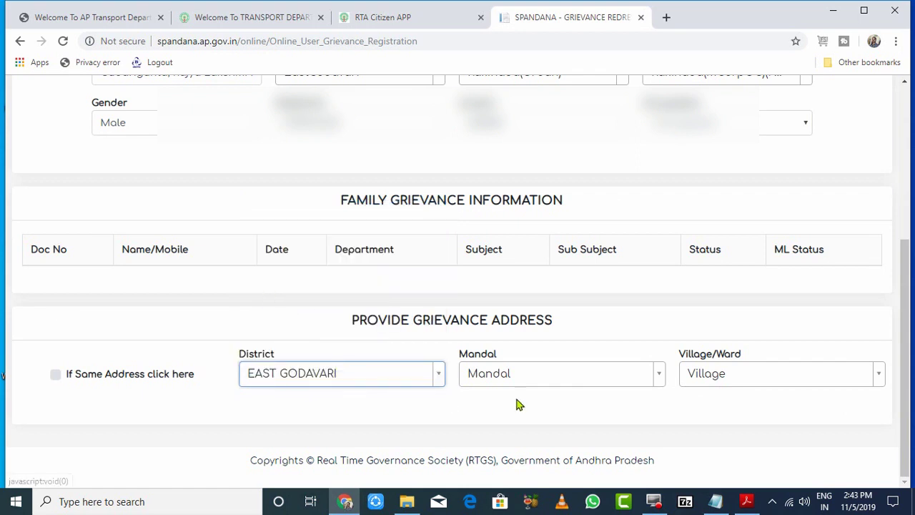
Step: Set the mandal to KAKINADA MUNICIPAL CORPORATION and the ward to Kakinada-2nd wrd
left_click(656, 374)
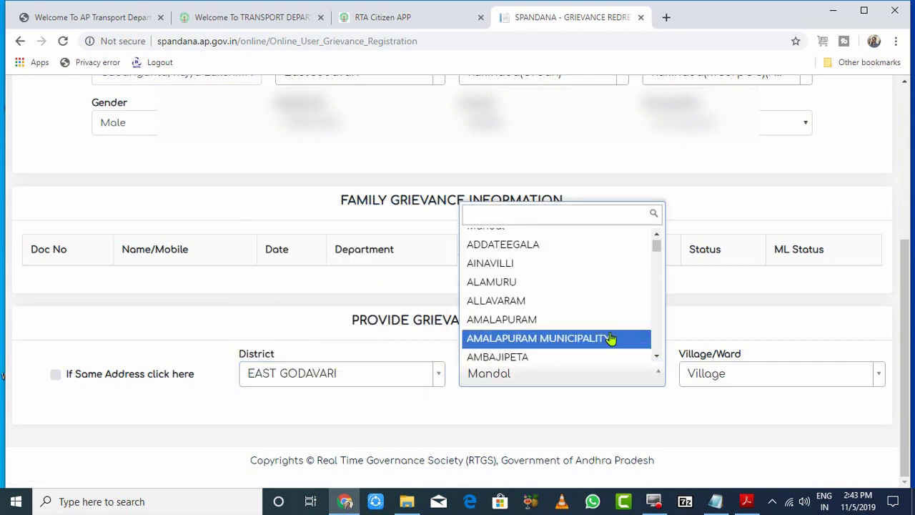
left_click_drag(655, 247, 657, 279)
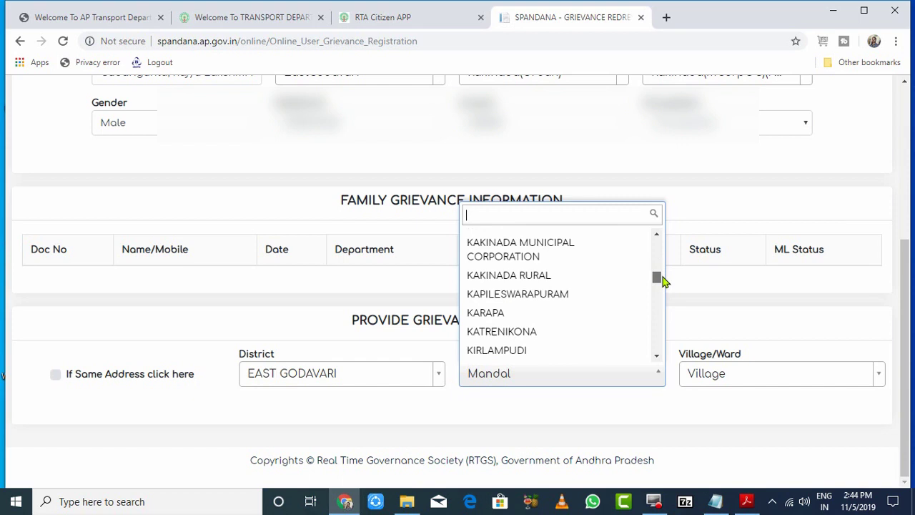
left_click(514, 249)
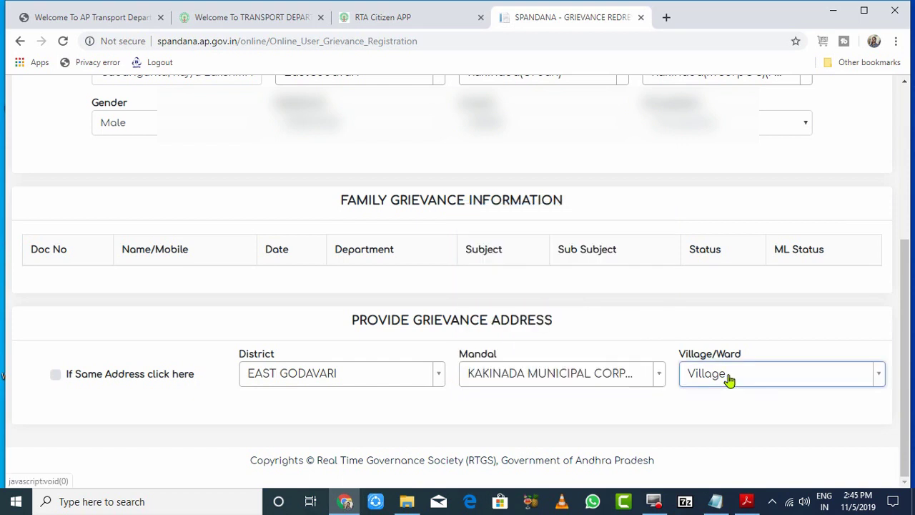
left_click(823, 384)
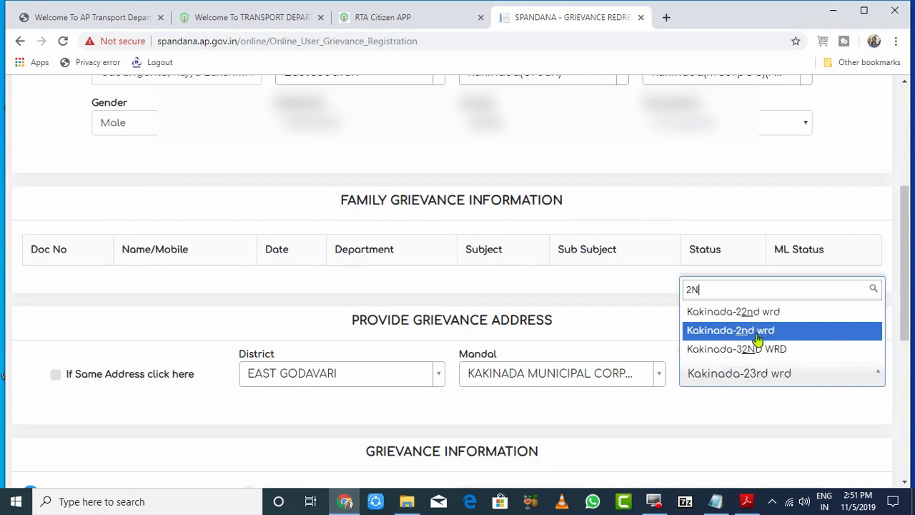
left_click(756, 339)
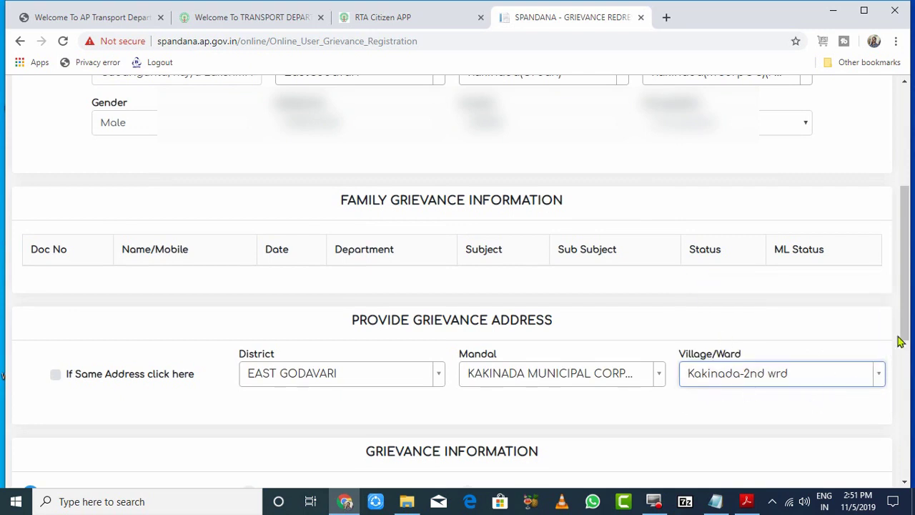
left_click_drag(901, 336, 906, 385)
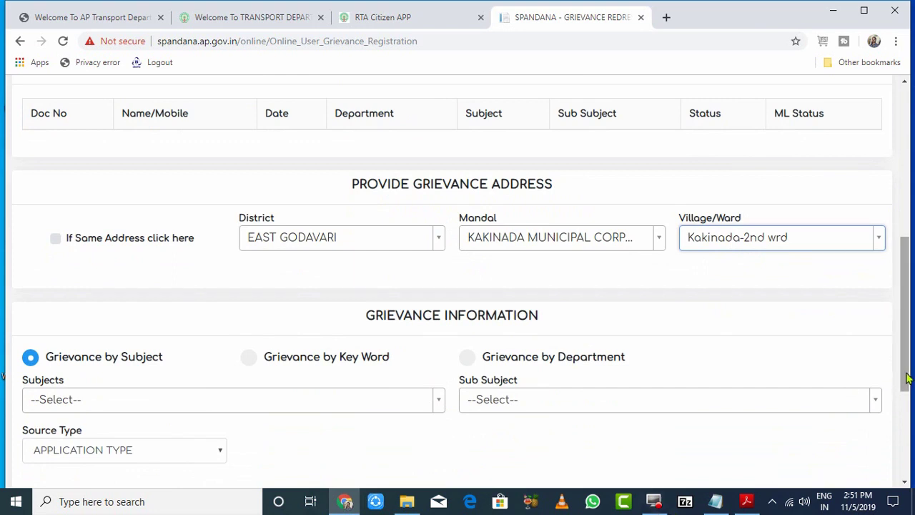
Step: Choose subject CIVIL SUPPLIES-->RATION CARDS and sub subject NEW PINK CARD for the grievance
scroll(902, 372, "down", 1)
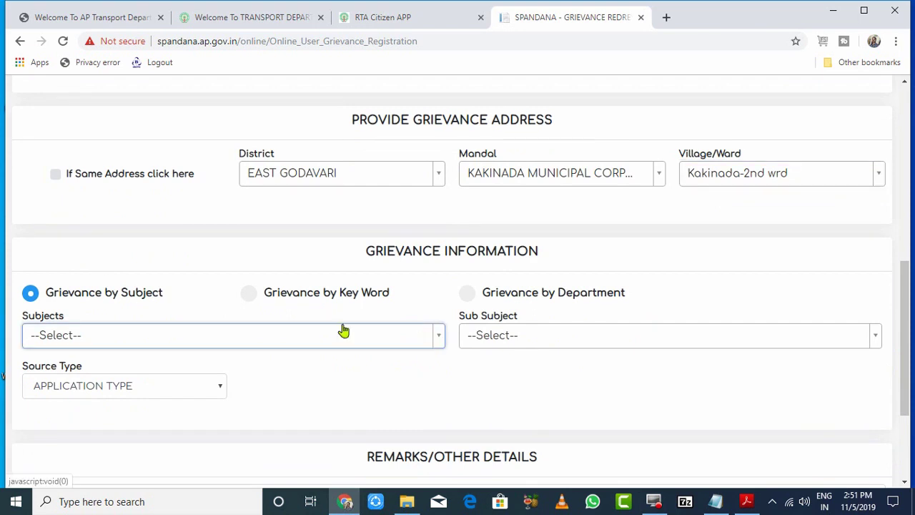
left_click(30, 293)
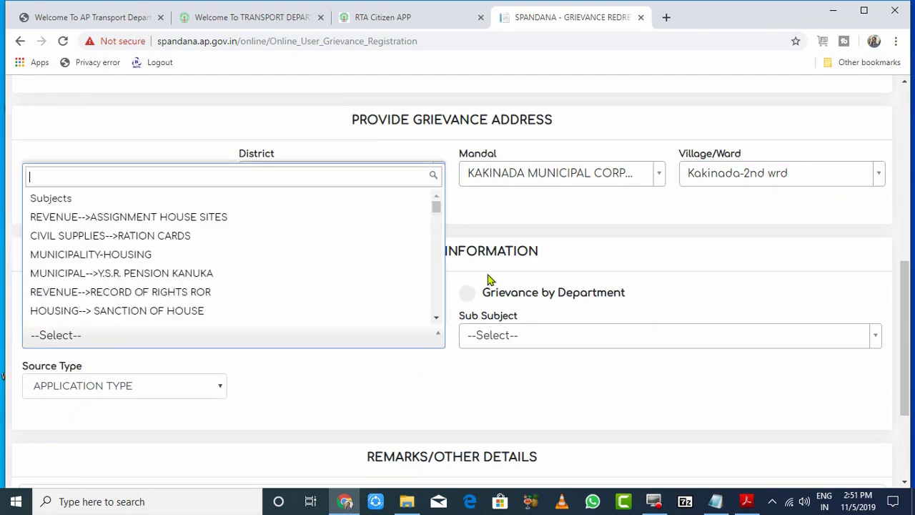
left_click(97, 242)
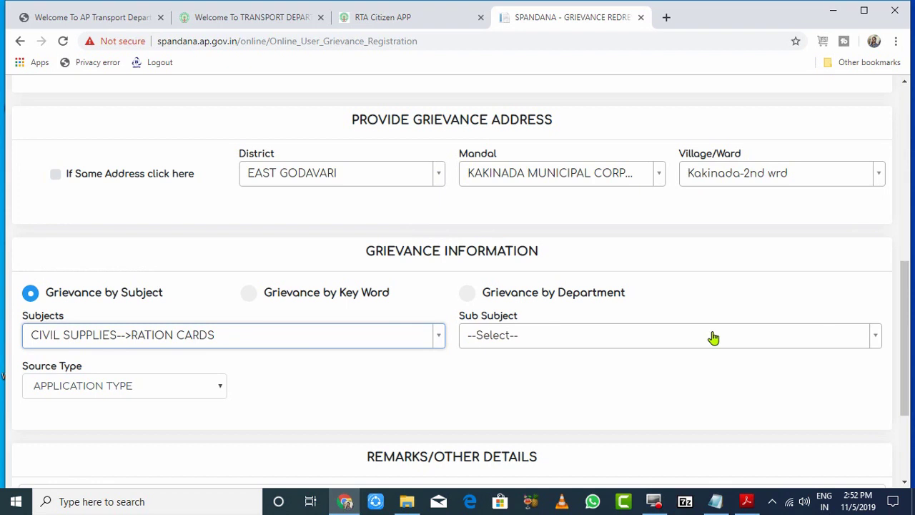
left_click(875, 336)
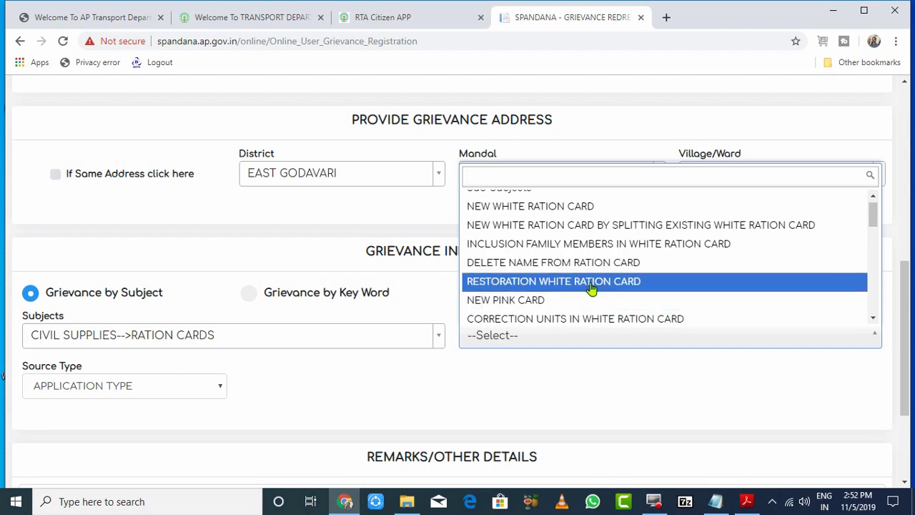
left_click(526, 301)
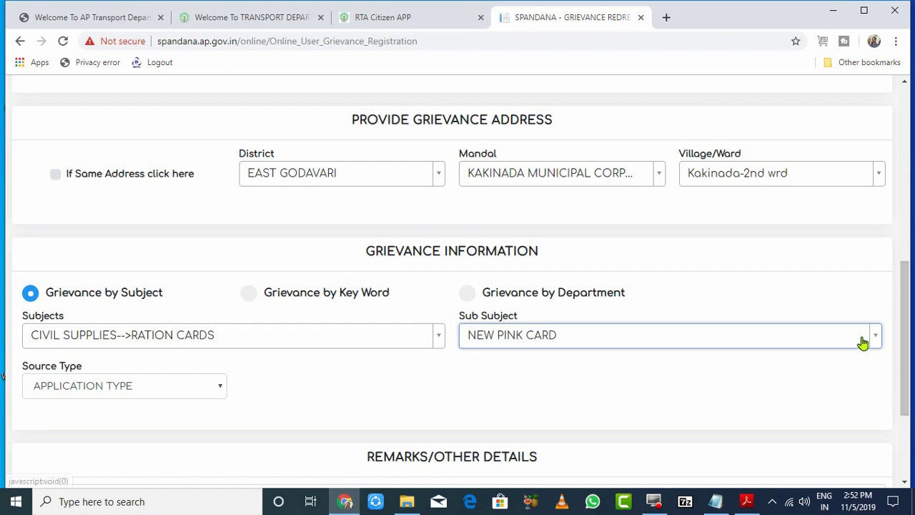
Step: Keep NEW PINK CARD as sub subject and change the source type to ONLINE USER
left_click(875, 336)
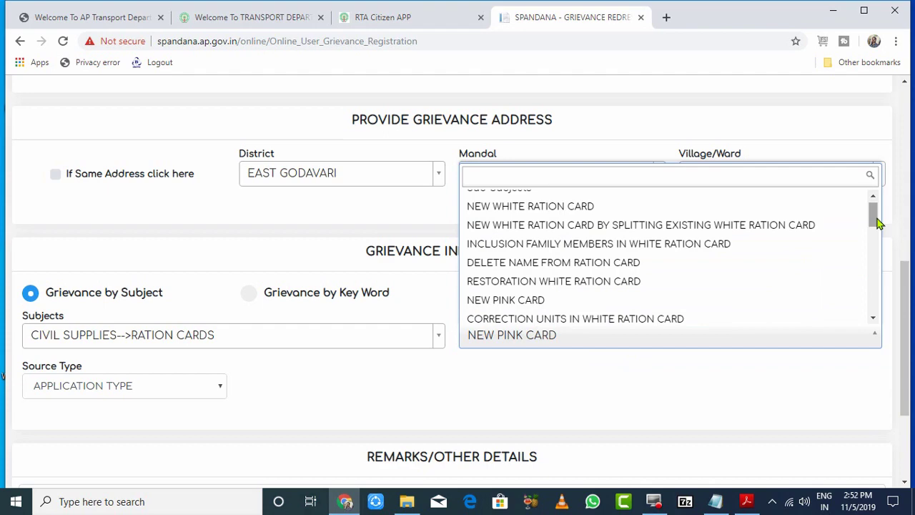
mouse_move(874, 223)
left_mouse_down()
mouse_move(873, 215)
mouse_move(898, 313)
mouse_move(885, 217)
left_mouse_up()
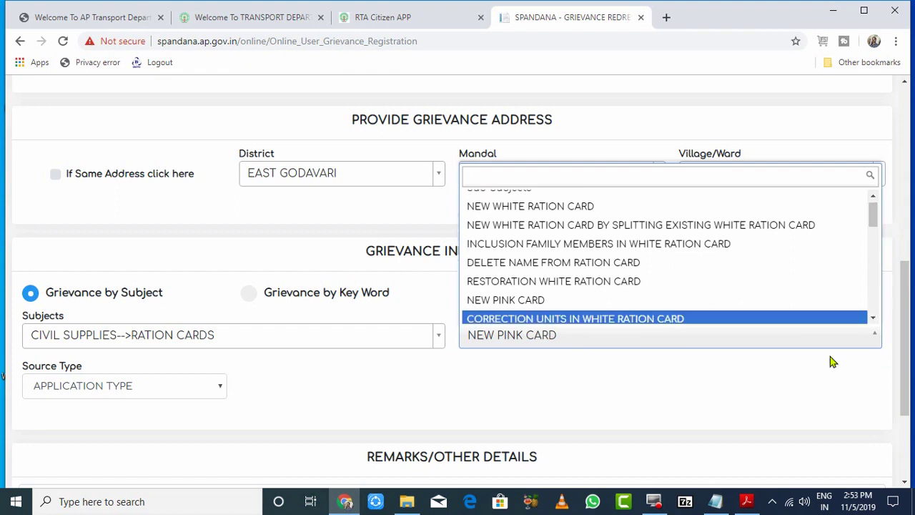
left_click(639, 403)
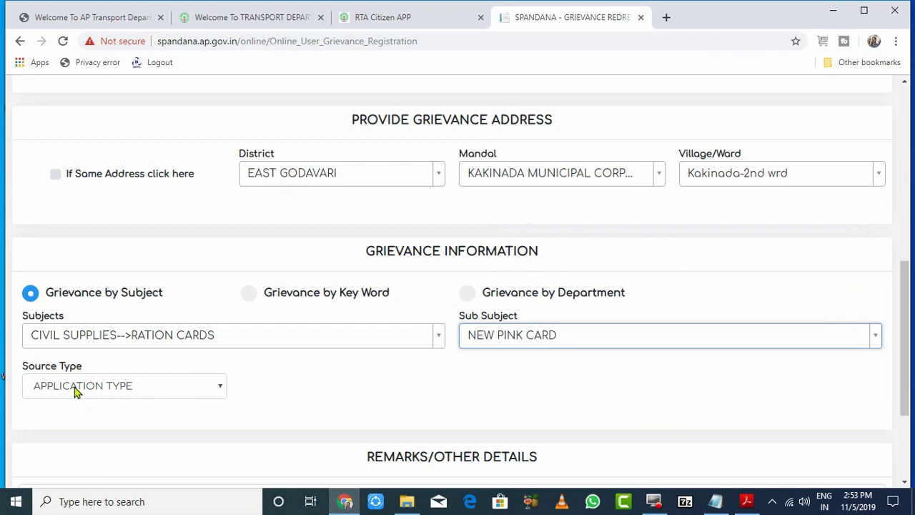
left_click(219, 388)
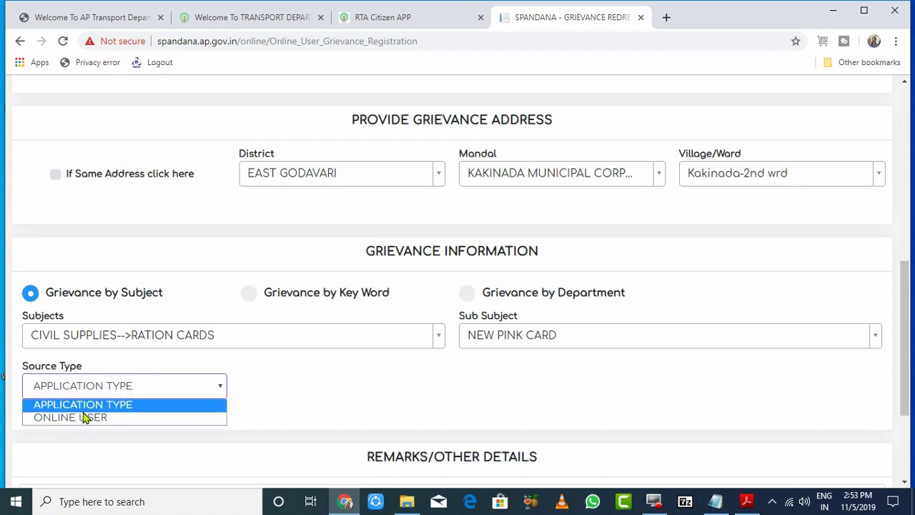
left_click(277, 385)
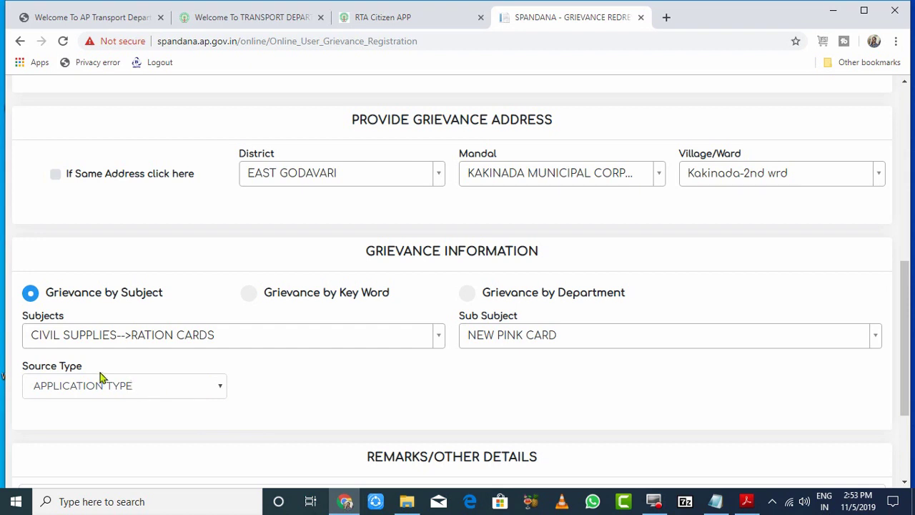
left_click(221, 392)
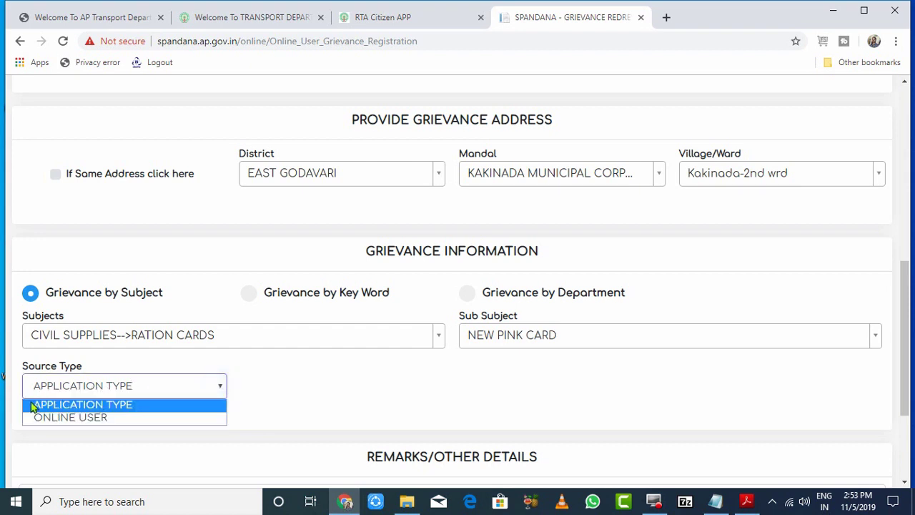
left_click(45, 418)
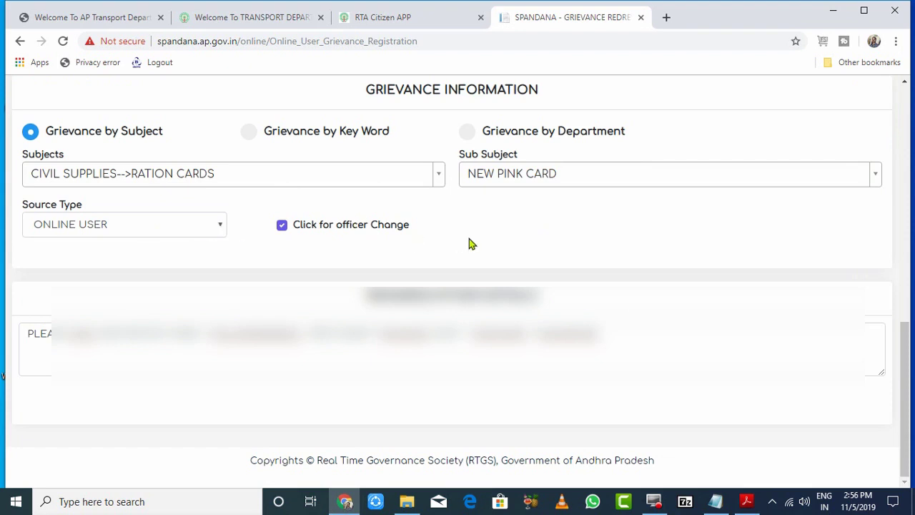
Step: Untick officer change, keep source type ONLINE USER, and submit the grievance
left_click(902, 333)
left_click_drag(902, 333, 903, 273)
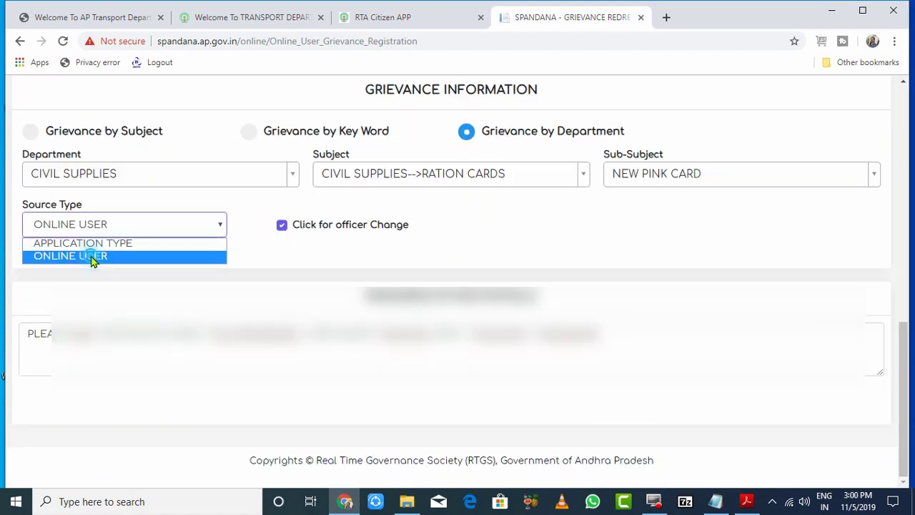
left_click(93, 256)
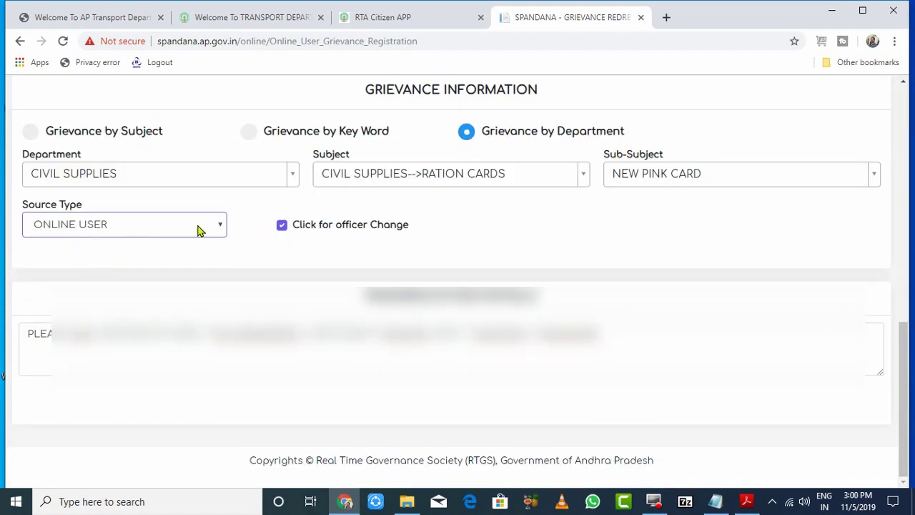
left_click(219, 232)
left_click(282, 229)
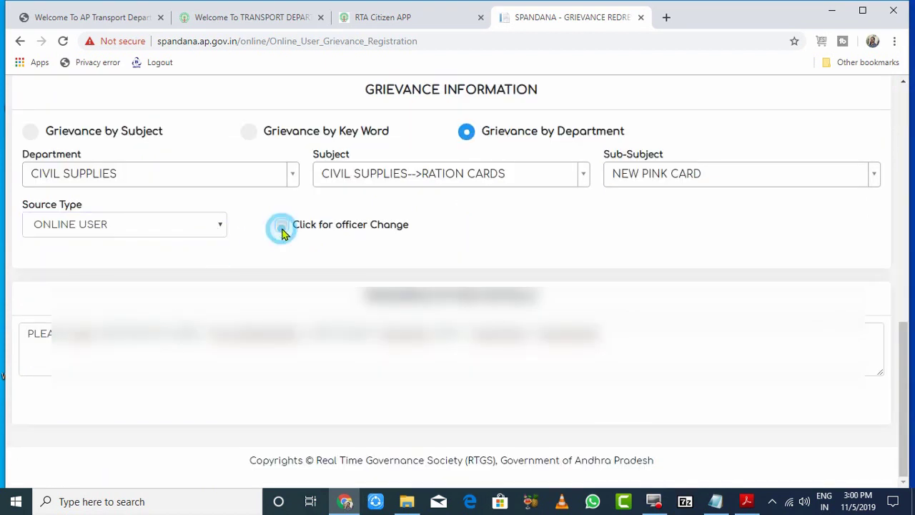
left_click(206, 225)
left_click(158, 244)
left_click(220, 224)
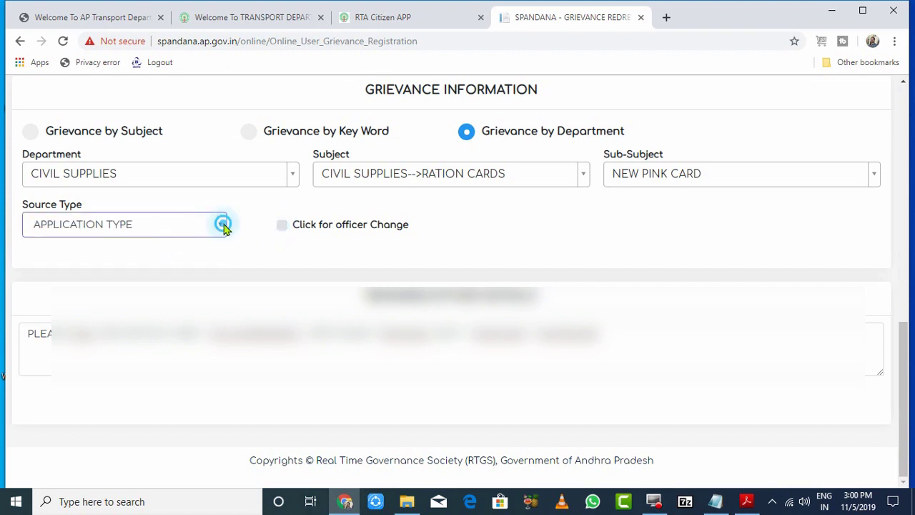
left_click(147, 256)
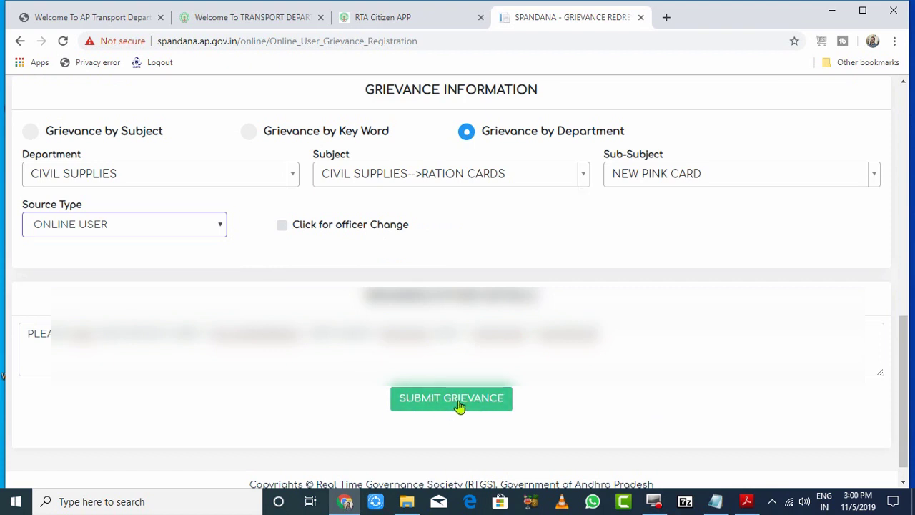
left_click(459, 406)
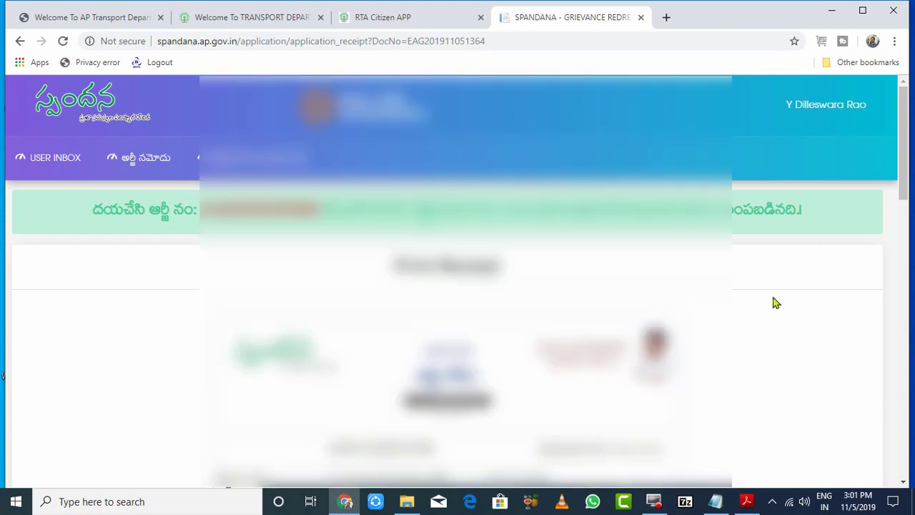
Step: Save the receipt to Downloads as 'RATION CARD APPLICATION.pdf' and go to the document upload page
left_click_drag(900, 175, 904, 250)
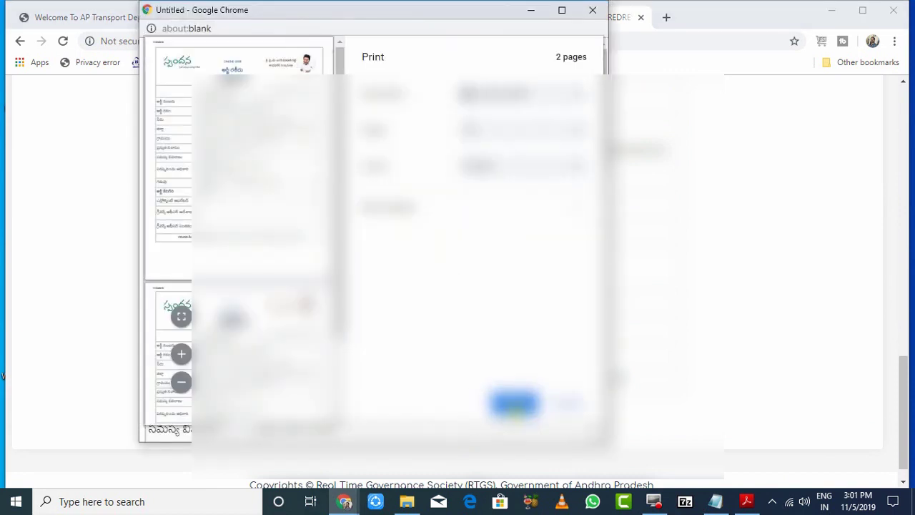
left_click(514, 404)
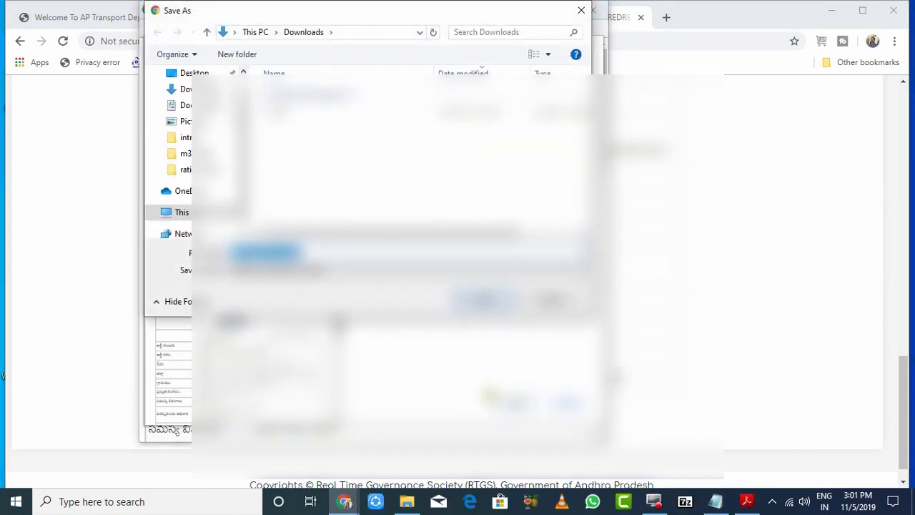
type("RATION CARD APPLICATION")
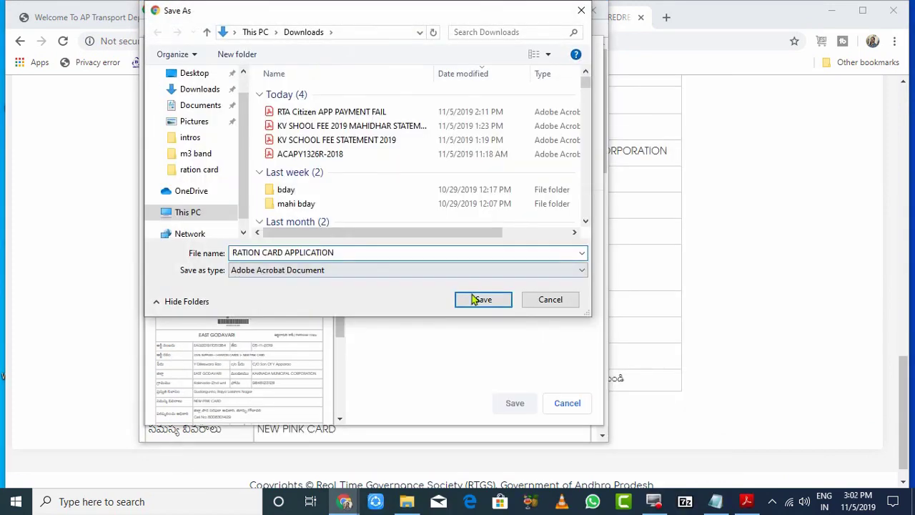
left_click(473, 298)
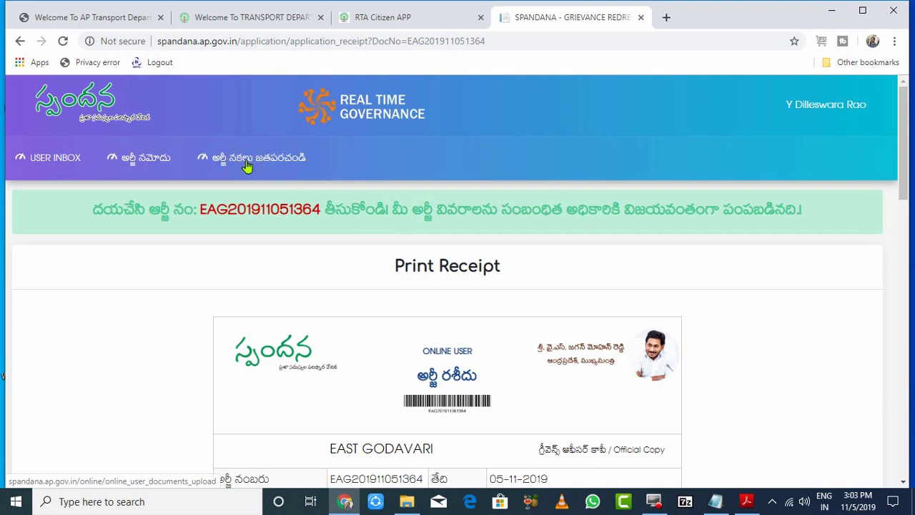
left_click(245, 161)
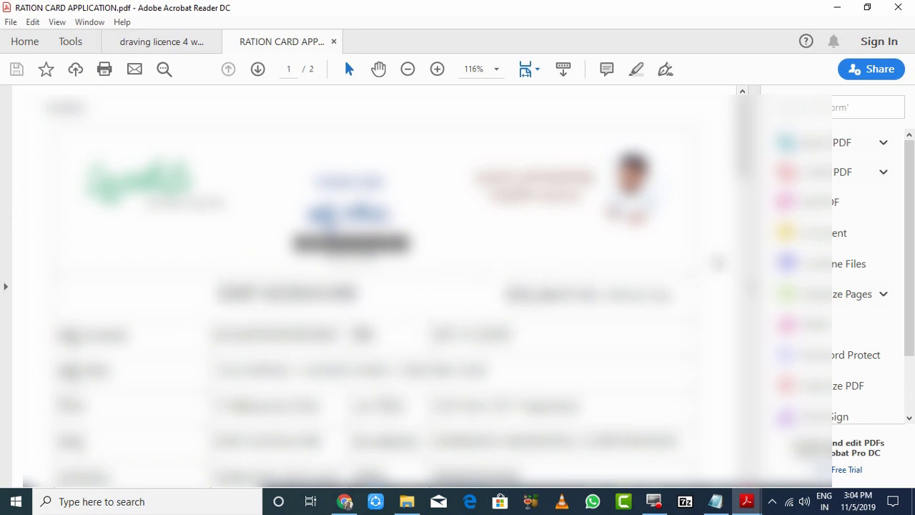
Step: Scroll the receipt PDF and select its application number
scroll(743, 143, "down", 3)
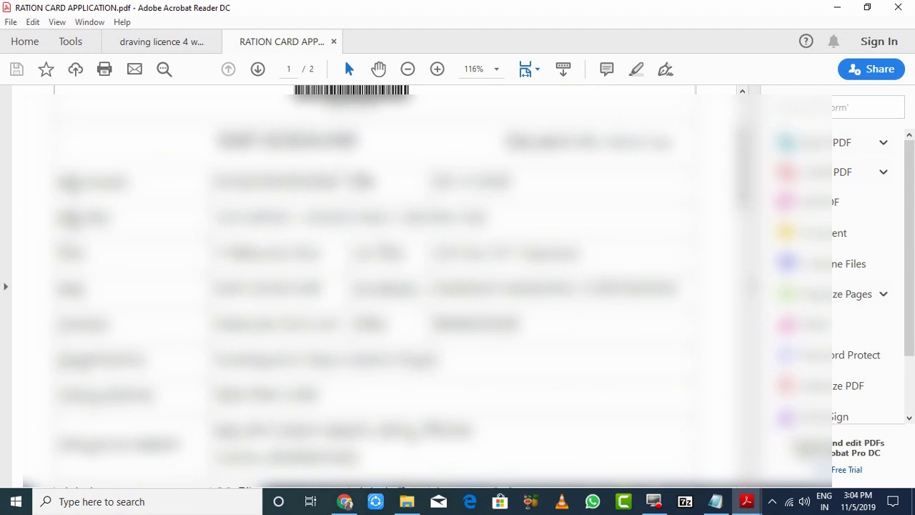
left_click_drag(343, 180, 213, 180)
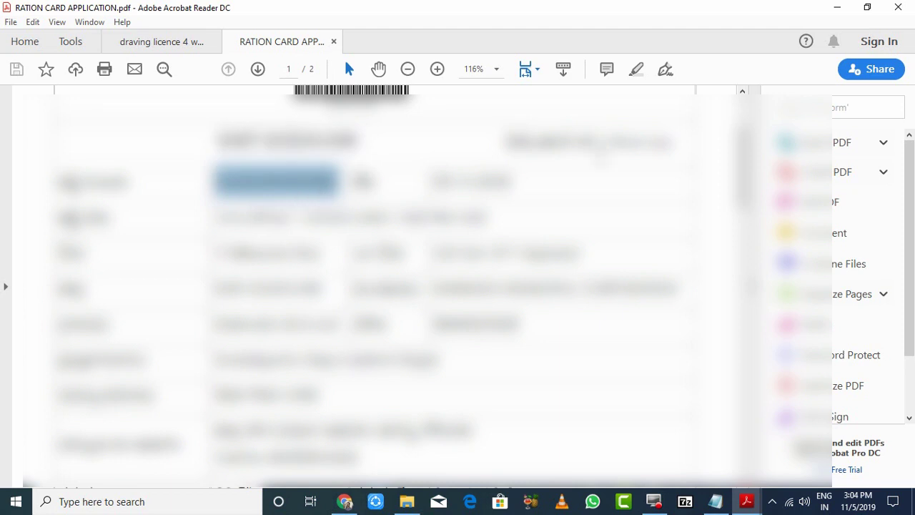
Step: Back in the portal, paste the application number into the Application Number field
left_click(836, 7)
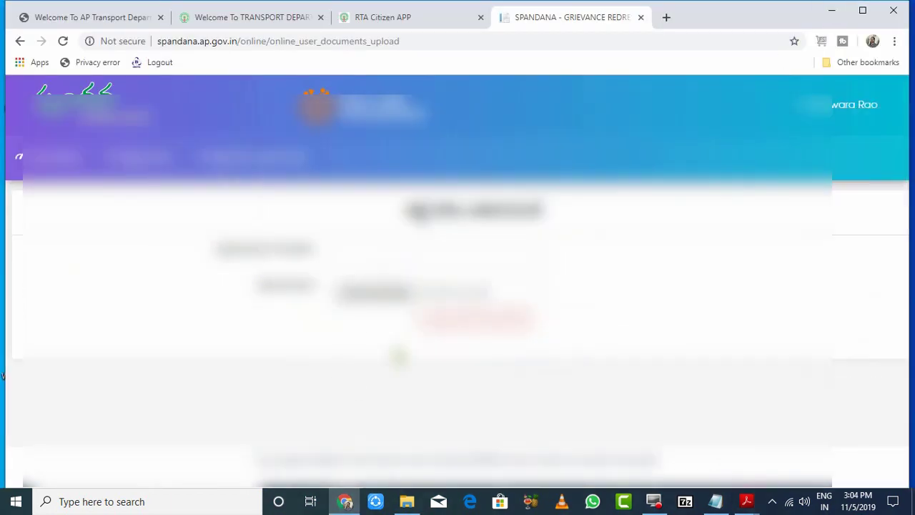
left_click(339, 260)
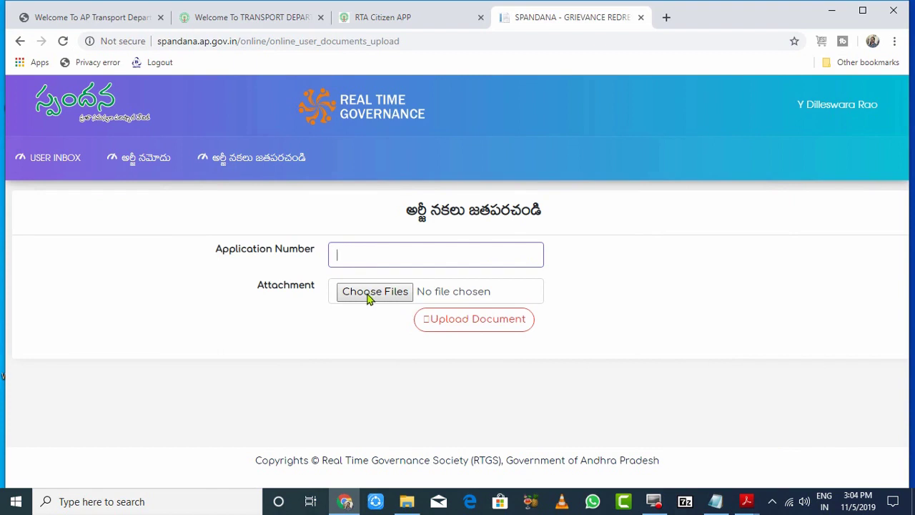
key("ctrl+v")
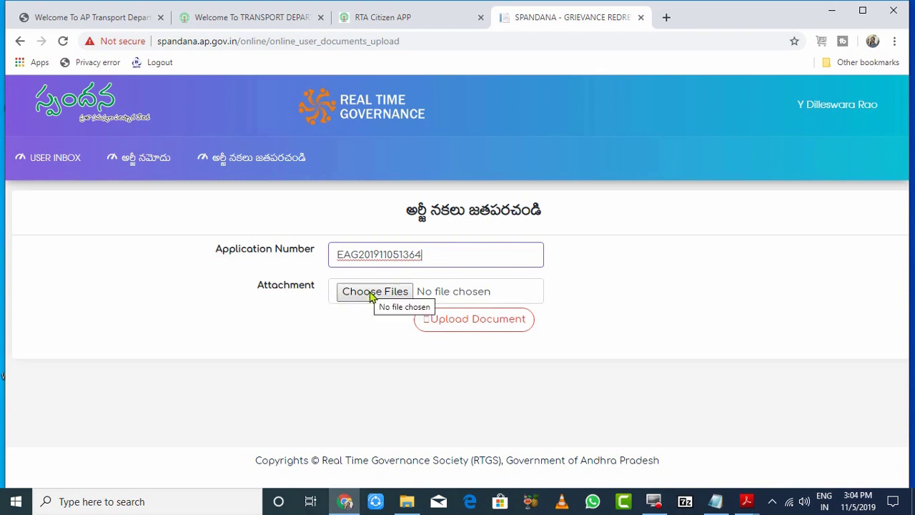
Step: Attach five documents to the form, which the portal rejects as PDF-only
left_click(370, 294)
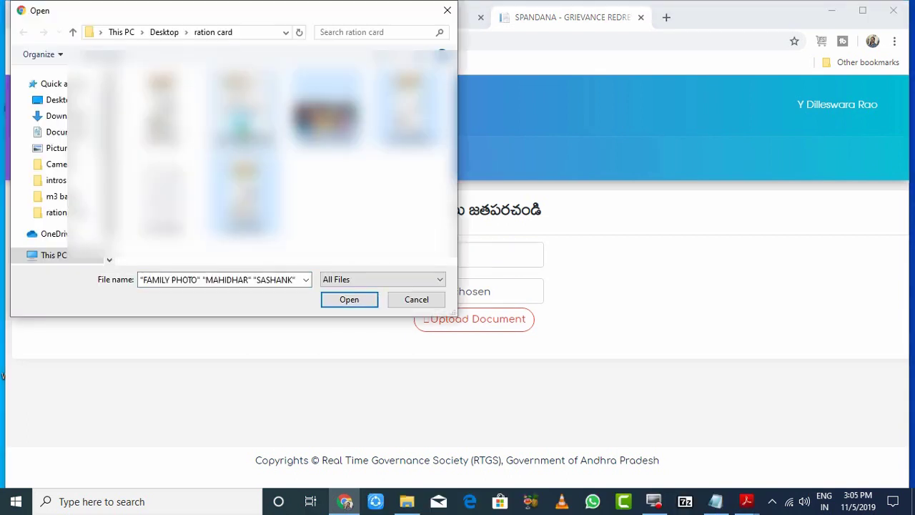
left_click(162, 110, "ctrl")
left_click(163, 107, "ctrl")
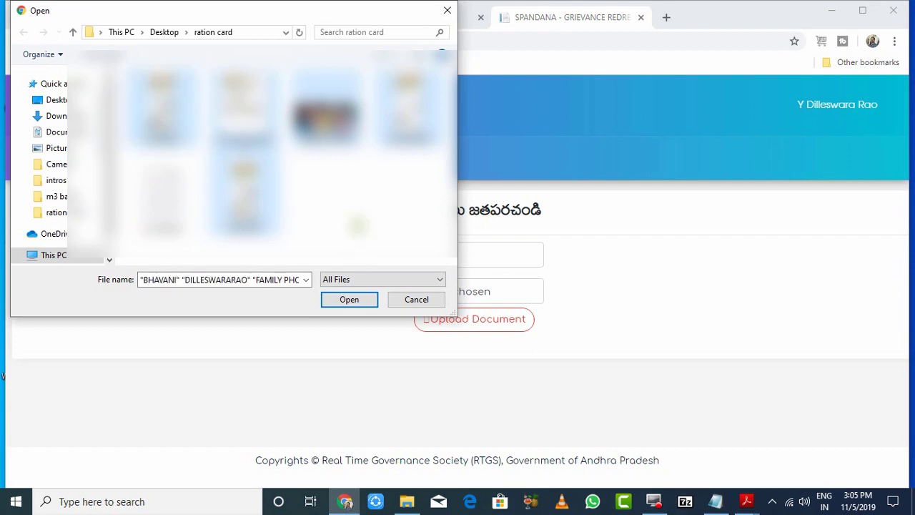
left_click(349, 300)
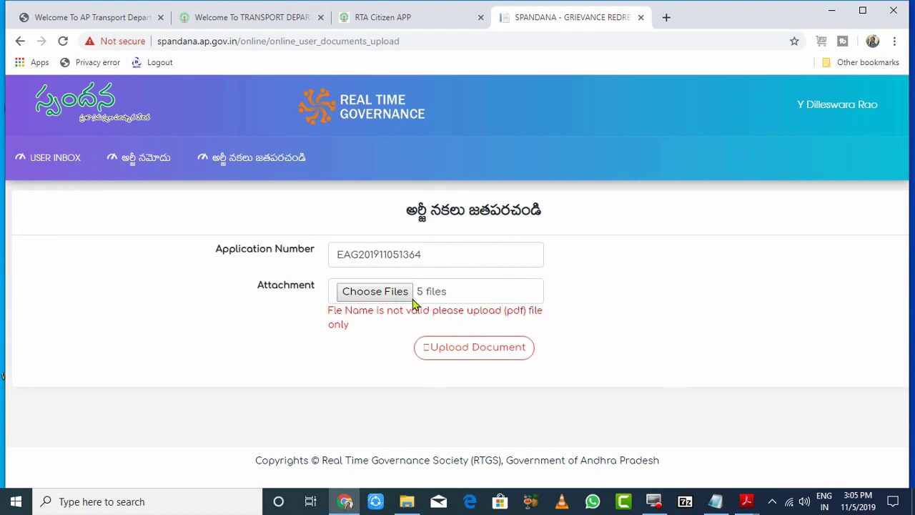
left_click(386, 293)
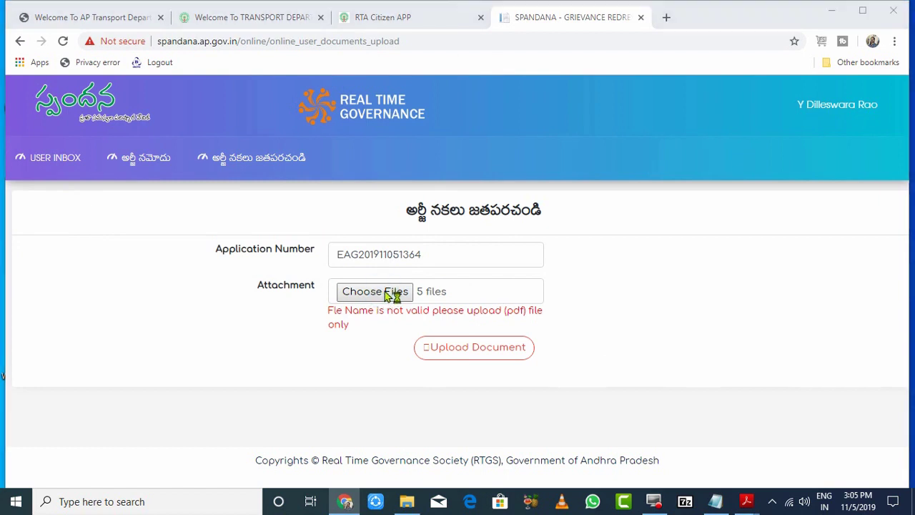
double_click(324, 119)
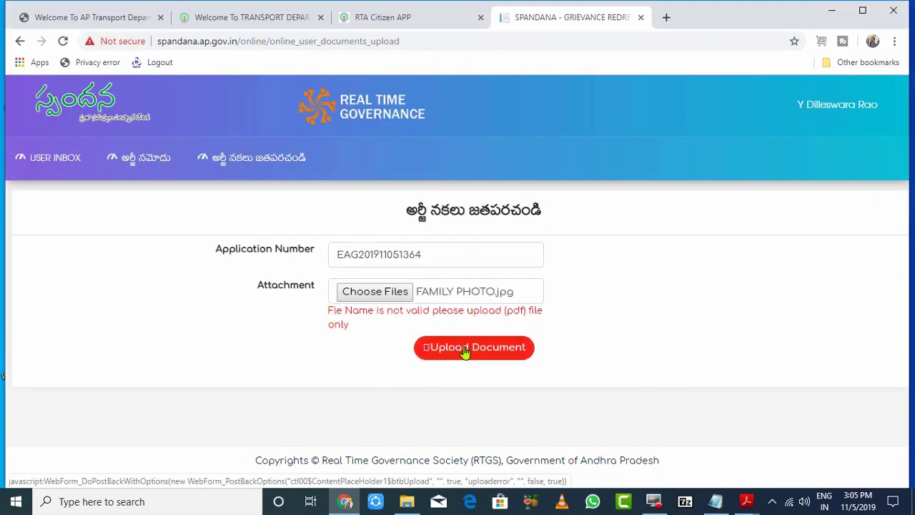
left_click(398, 297)
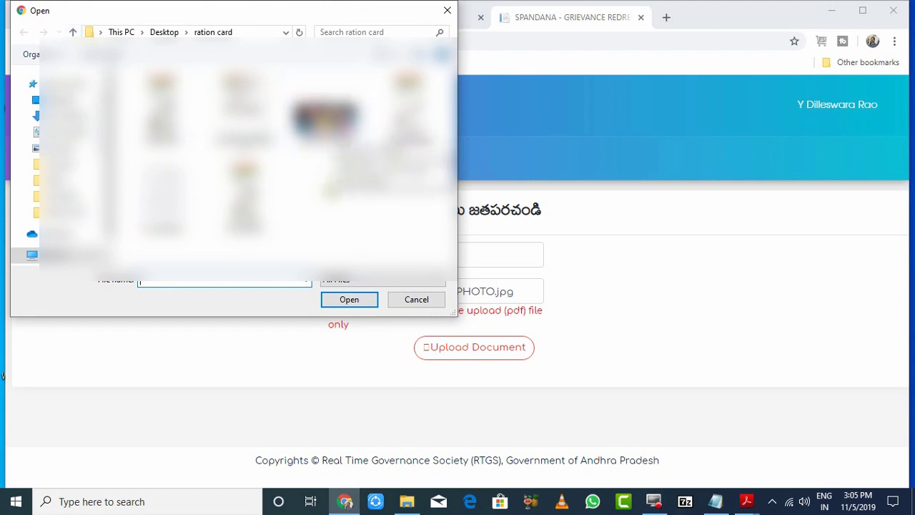
left_click(325, 110)
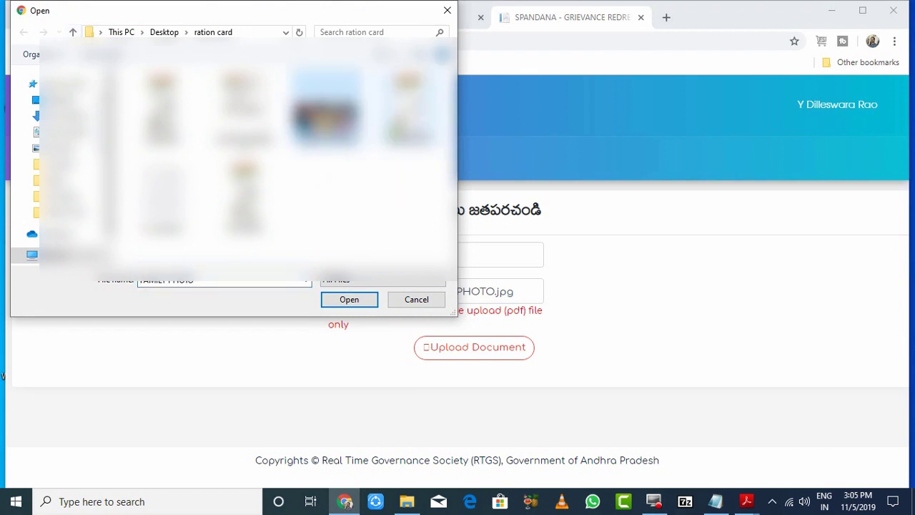
left_click(407, 108, "ctrl")
left_click(243, 193, "ctrl")
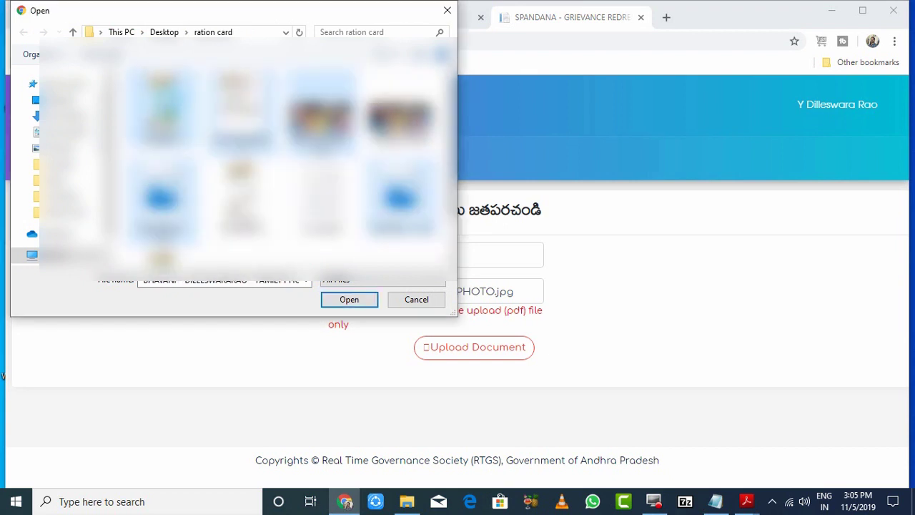
left_click(163, 200, "ctrl")
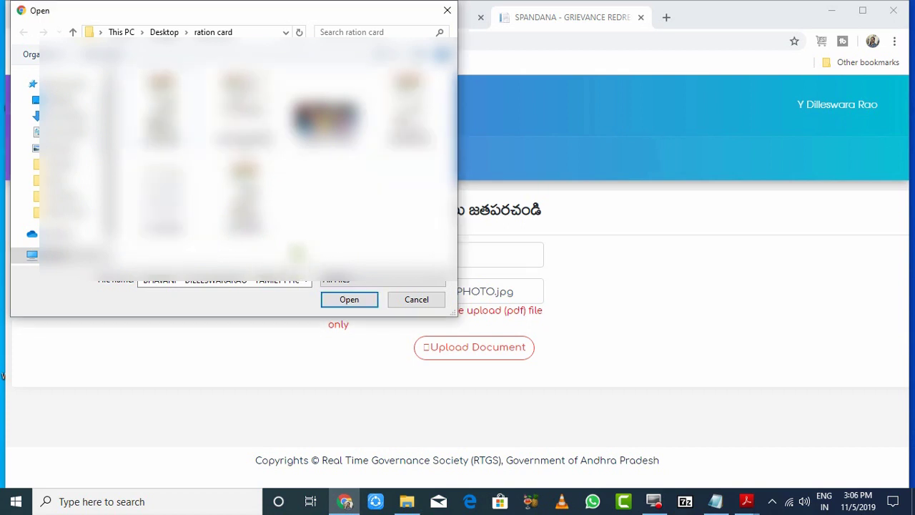
left_click(243, 197)
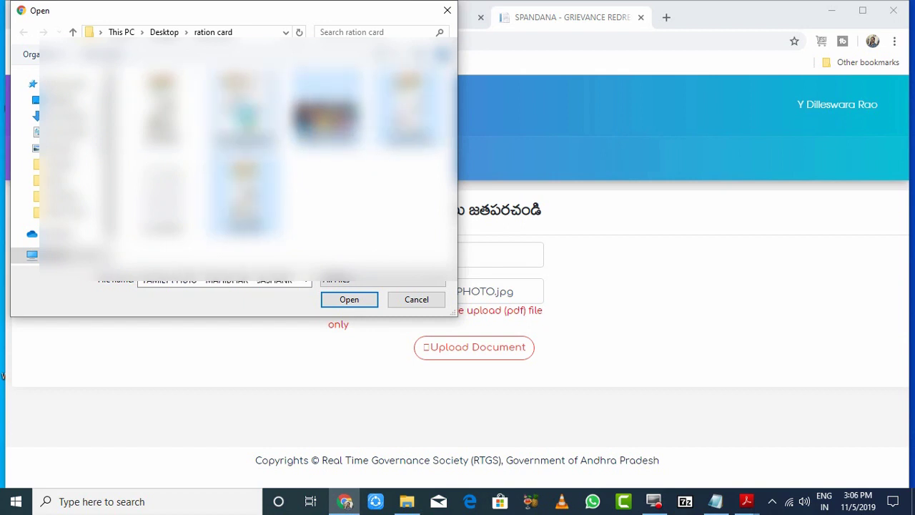
left_click(161, 107)
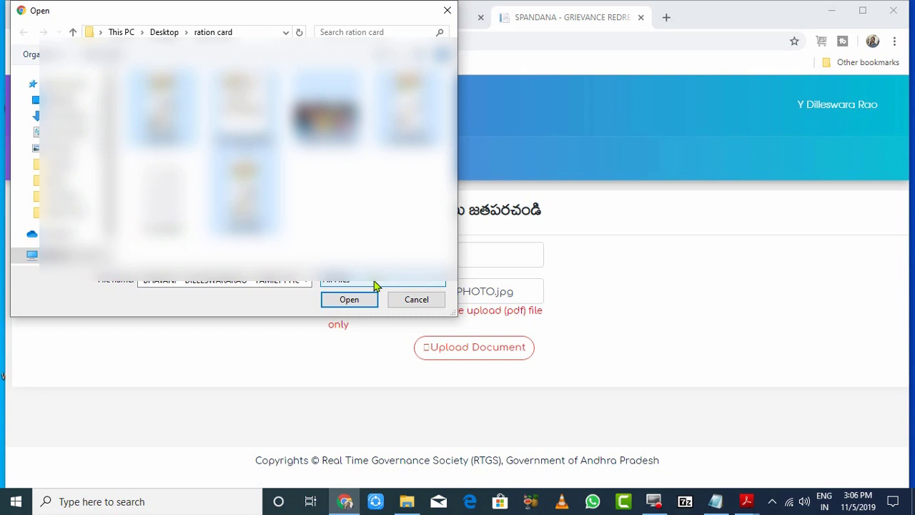
left_click(373, 285)
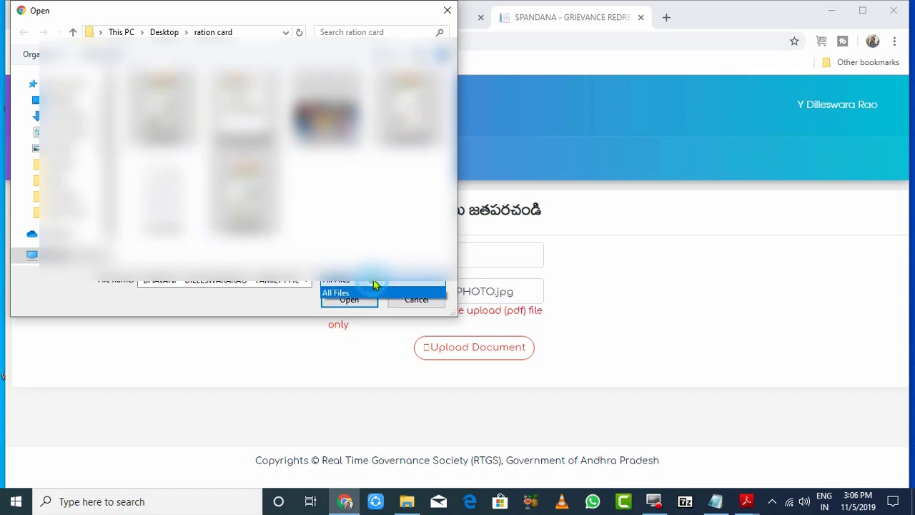
left_click(352, 295)
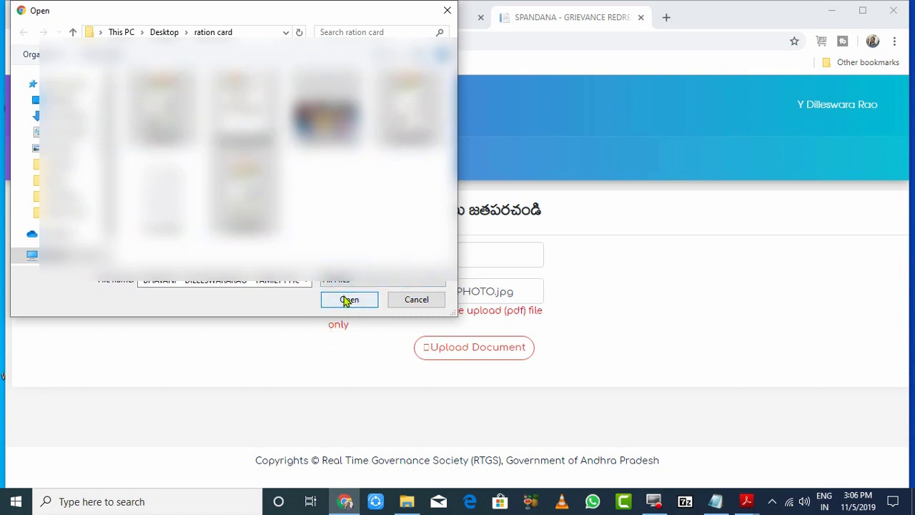
left_click(348, 298)
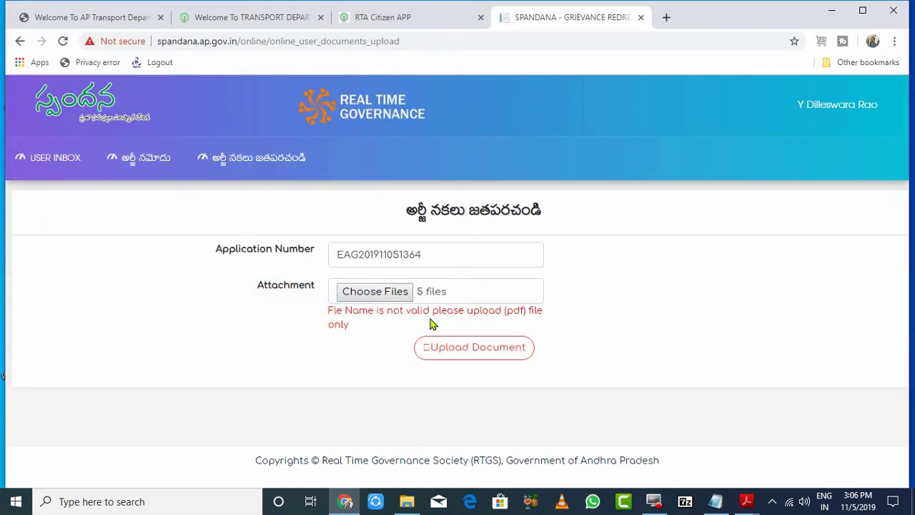